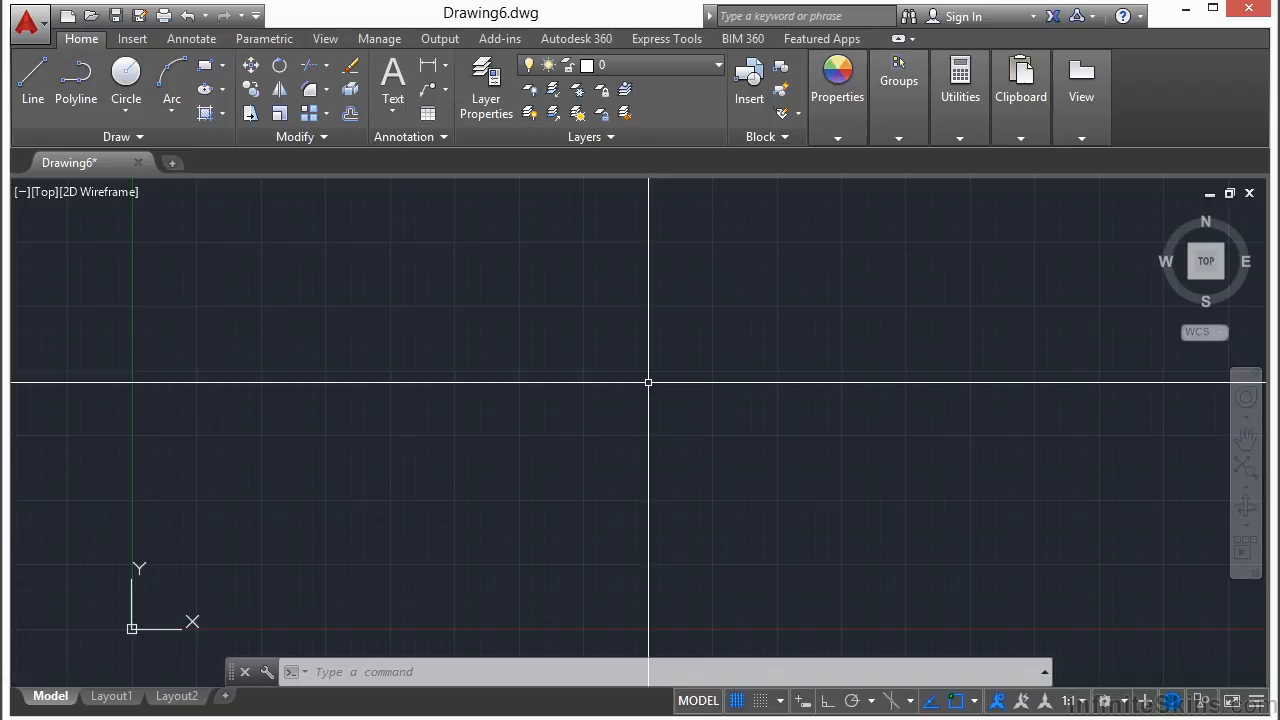
pyautogui.write('UNITS')
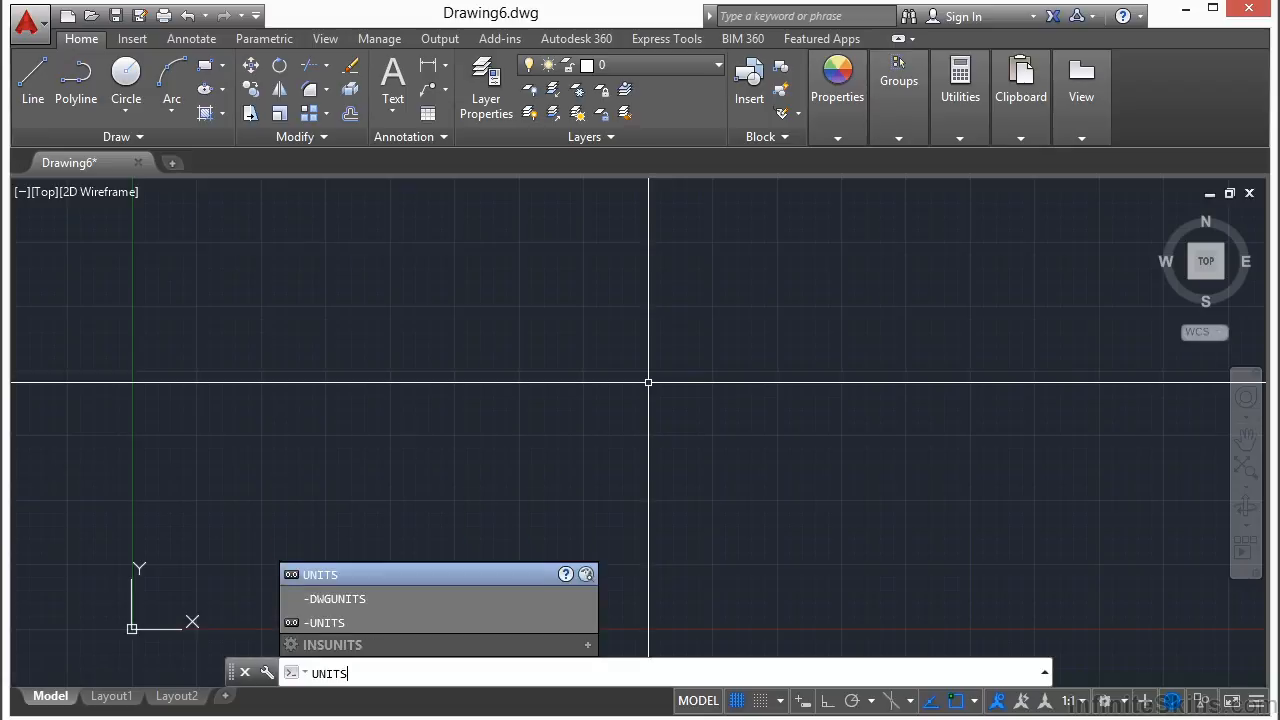
pyautogui.press('Return')
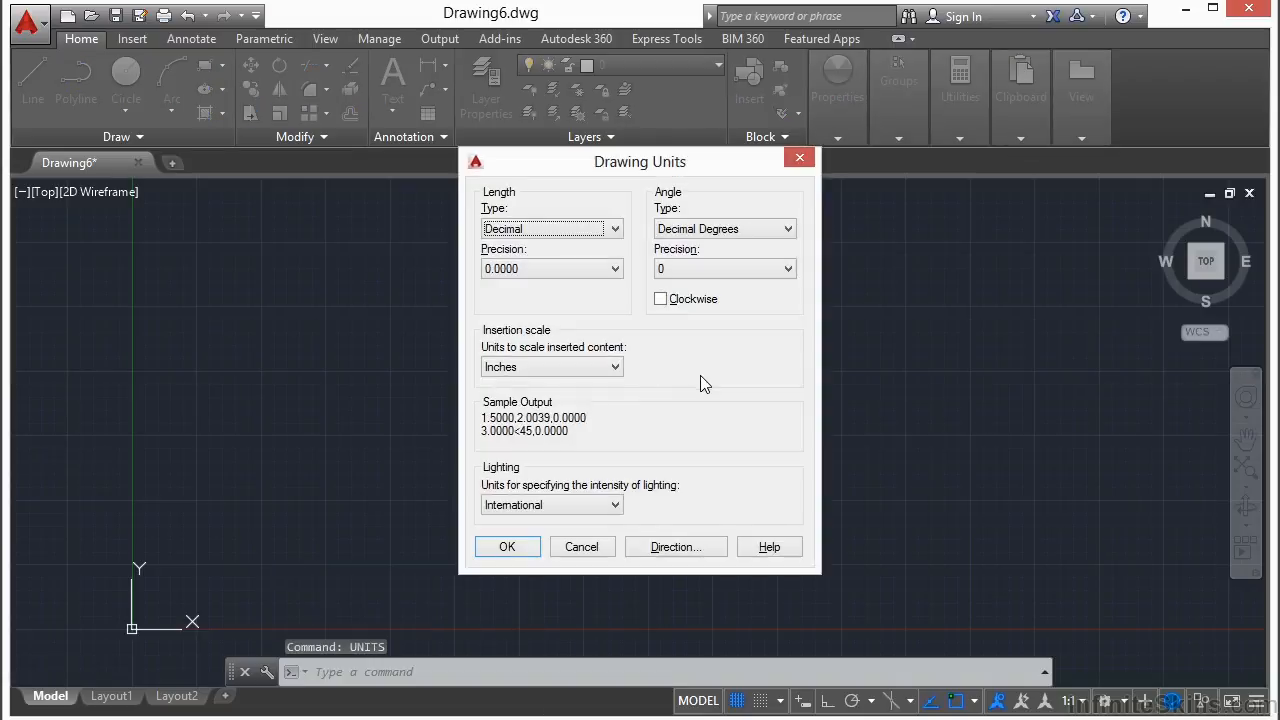
pyautogui.click(589, 549)
# Open the drawing units settings from the application's drawing utilities
pyautogui.click(37, 28)
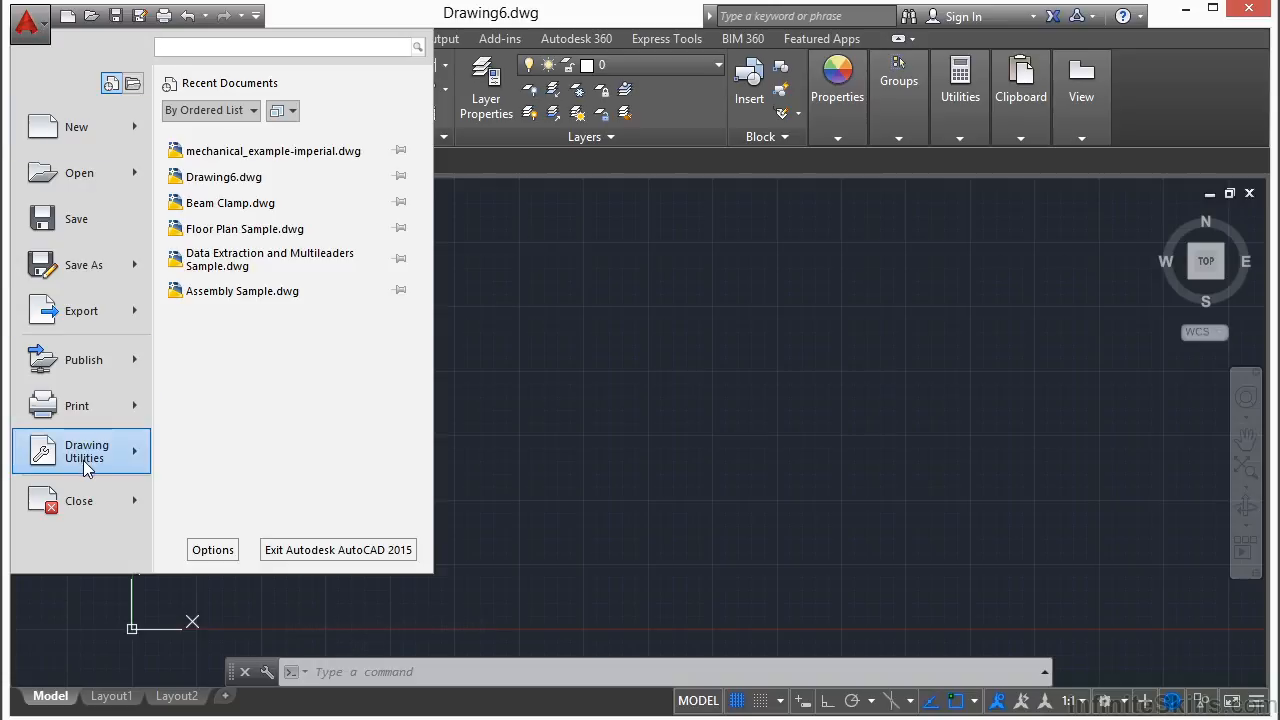
pyautogui.moveTo(77, 445)
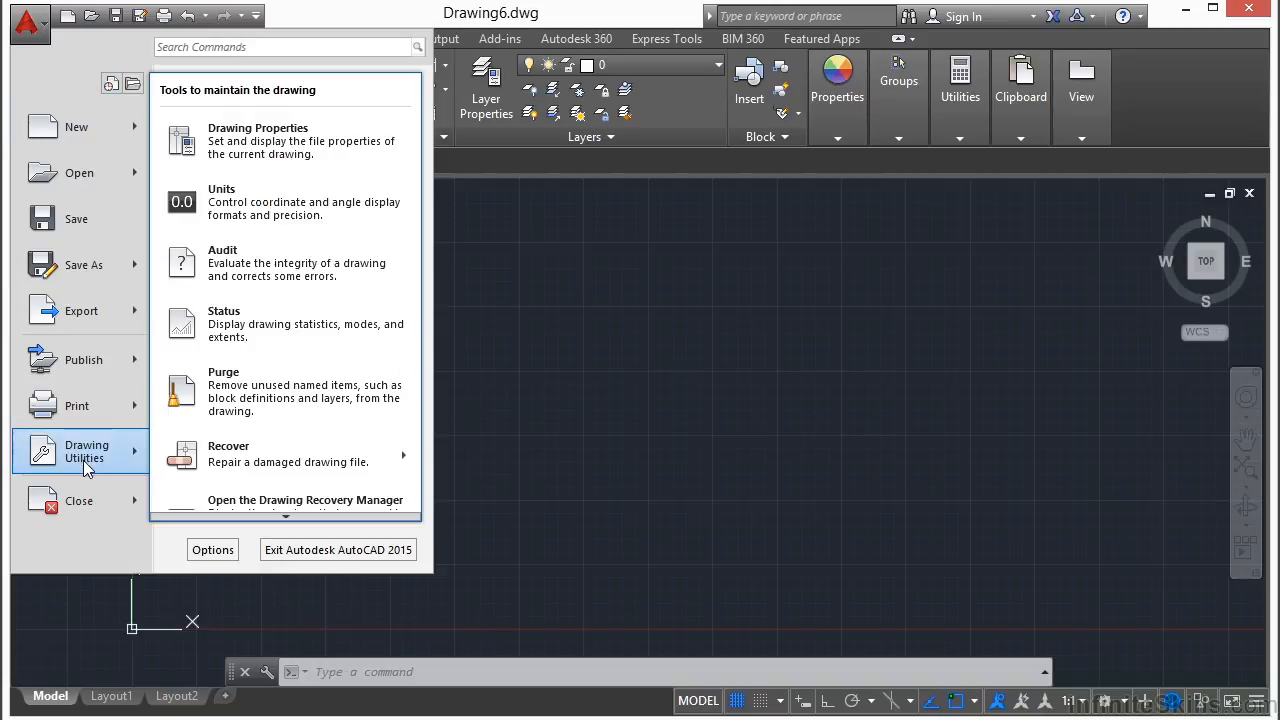
pyautogui.click(243, 209)
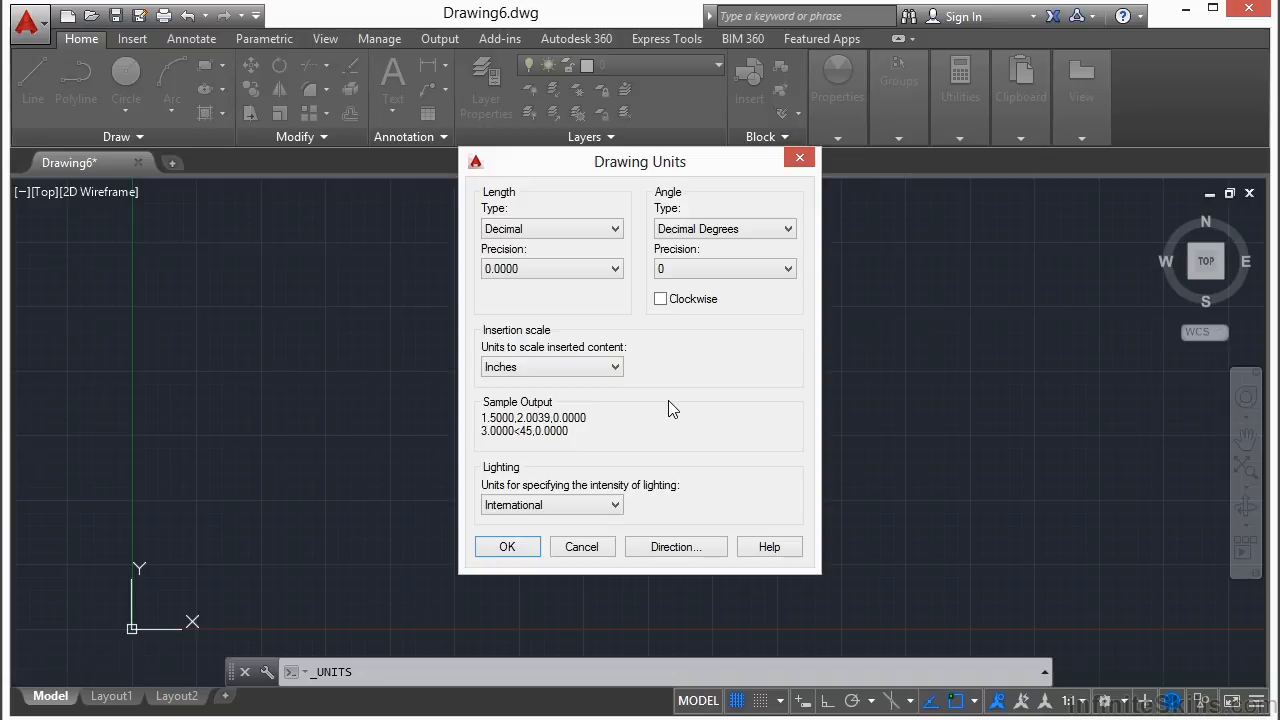
# Set the length type of the drawing units to Architectural
pyautogui.click(614, 228)
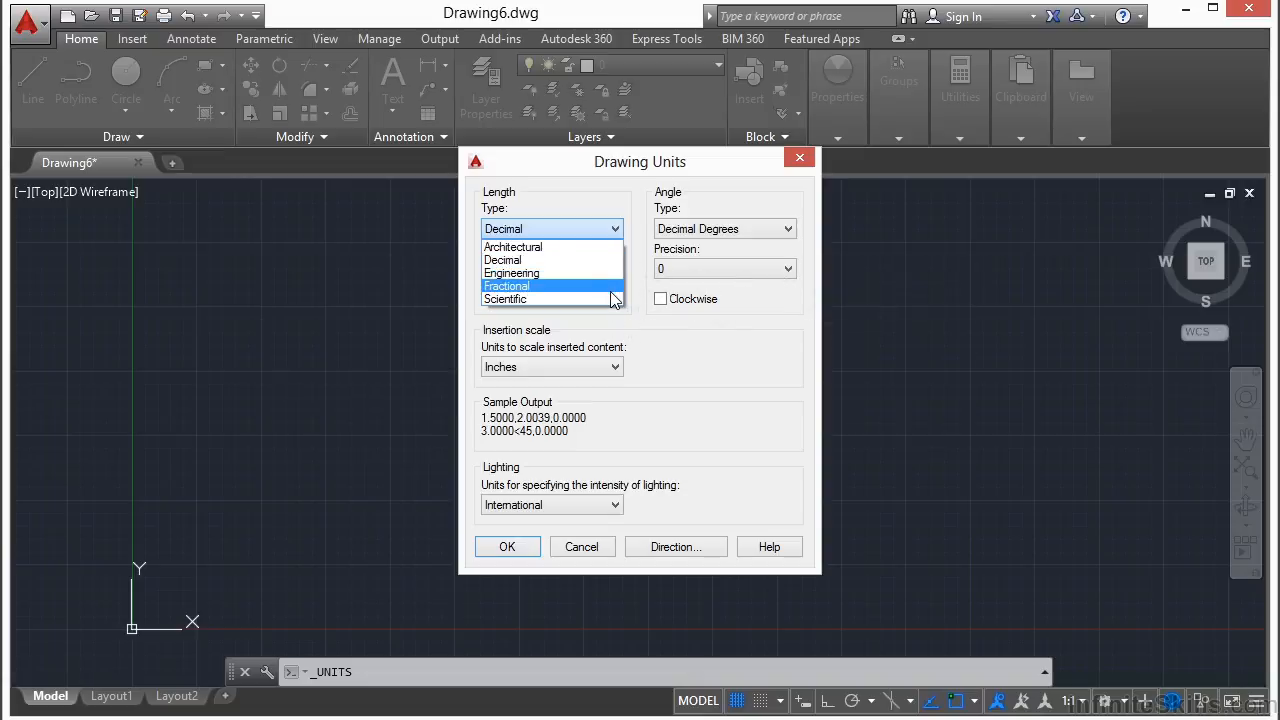
pyautogui.click(583, 247)
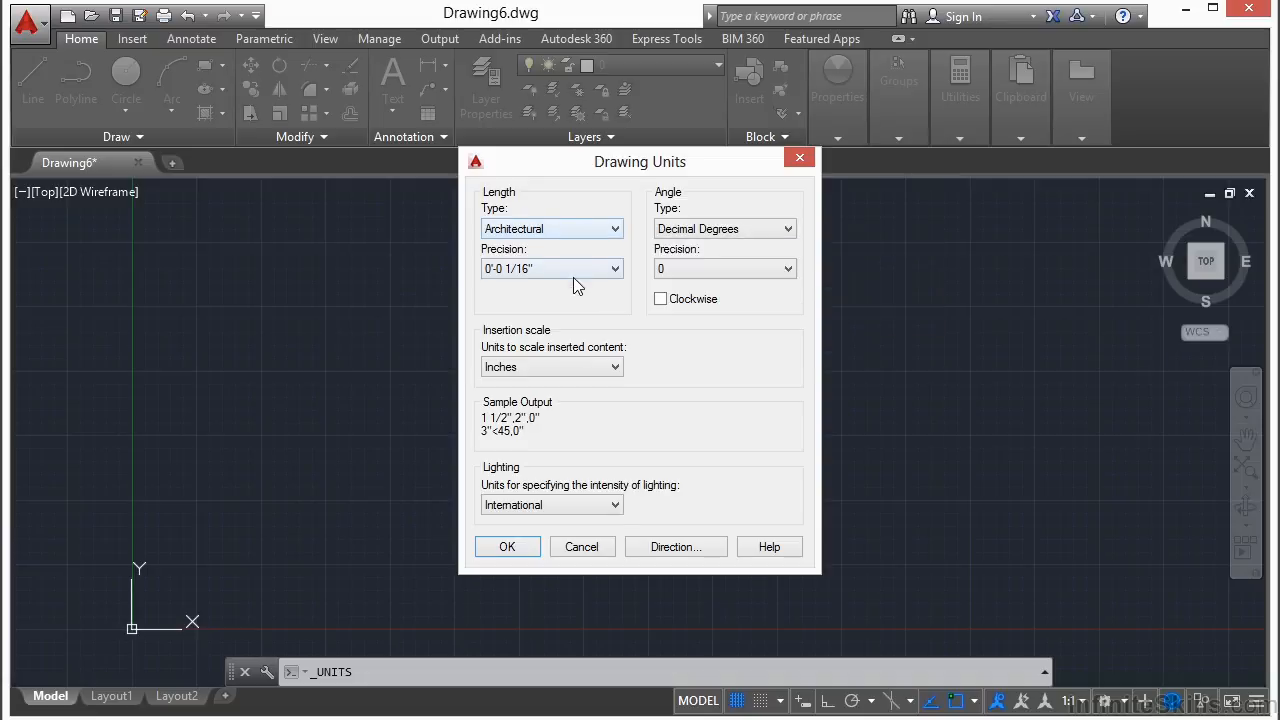
pyautogui.click(530, 229)
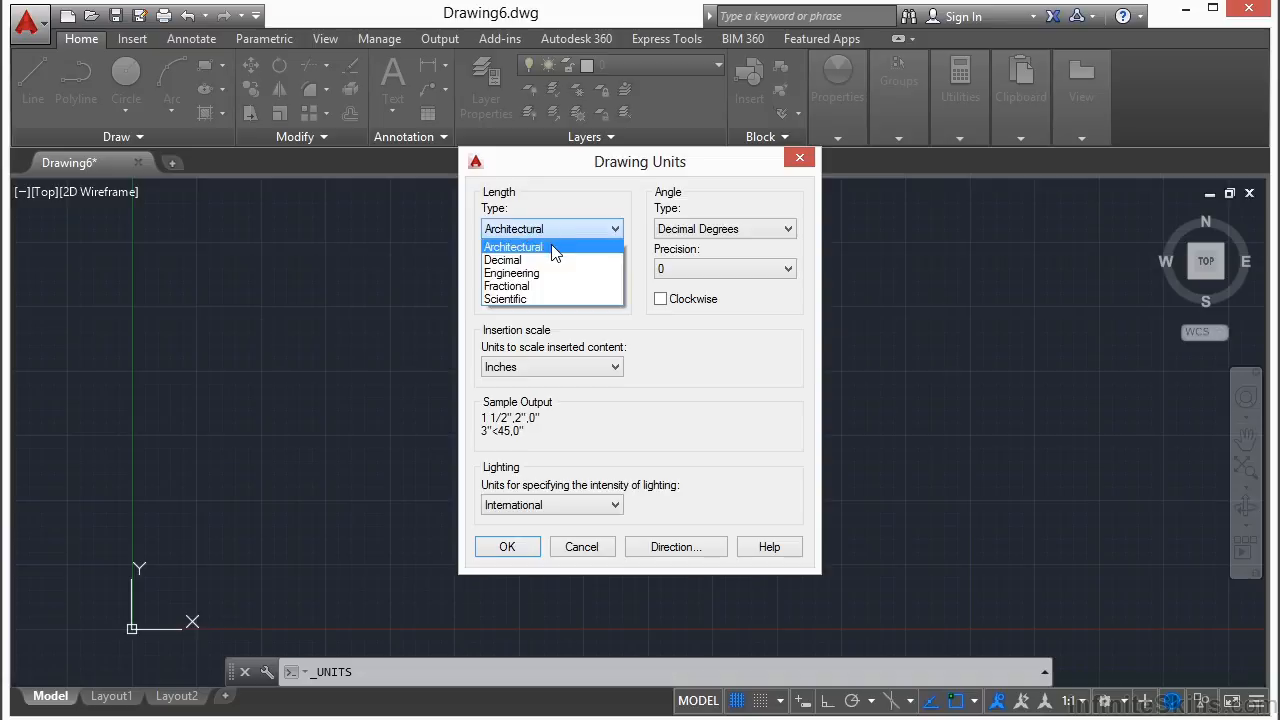
pyautogui.click(550, 258)
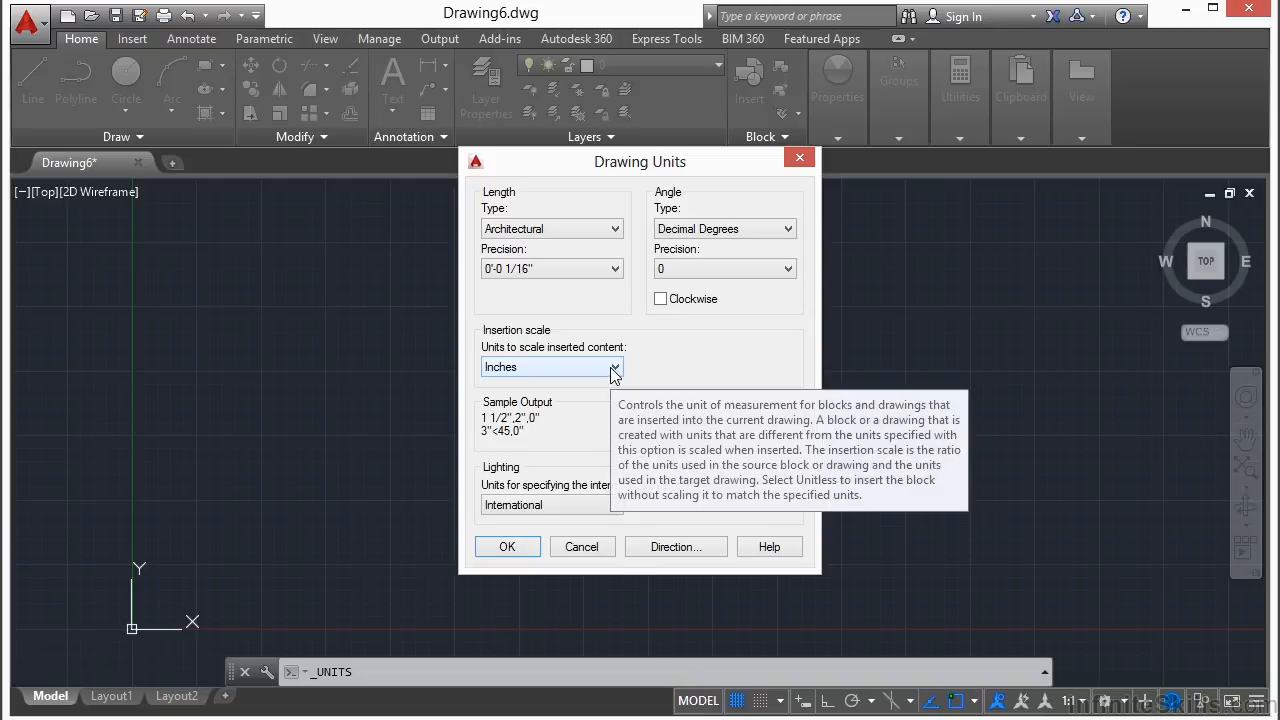
# Review the units available for scaling inserted content without choosing a different one
pyautogui.click(614, 368)
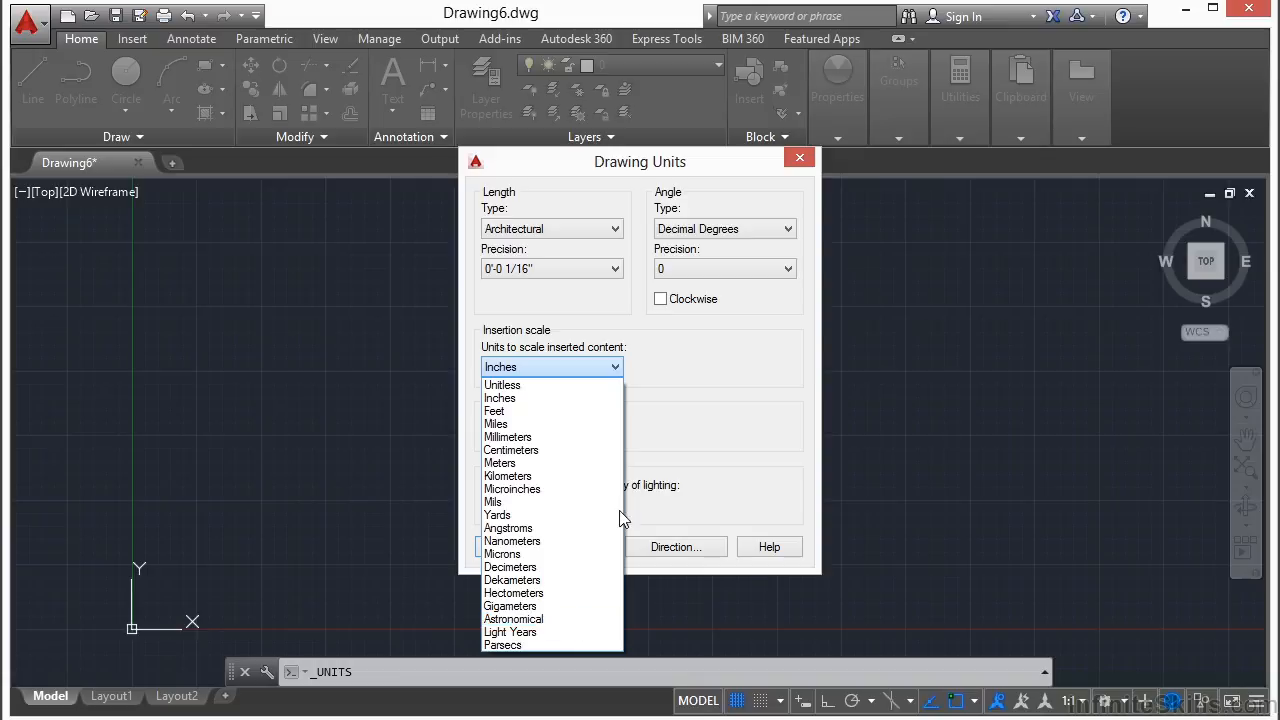
pyautogui.click(661, 367)
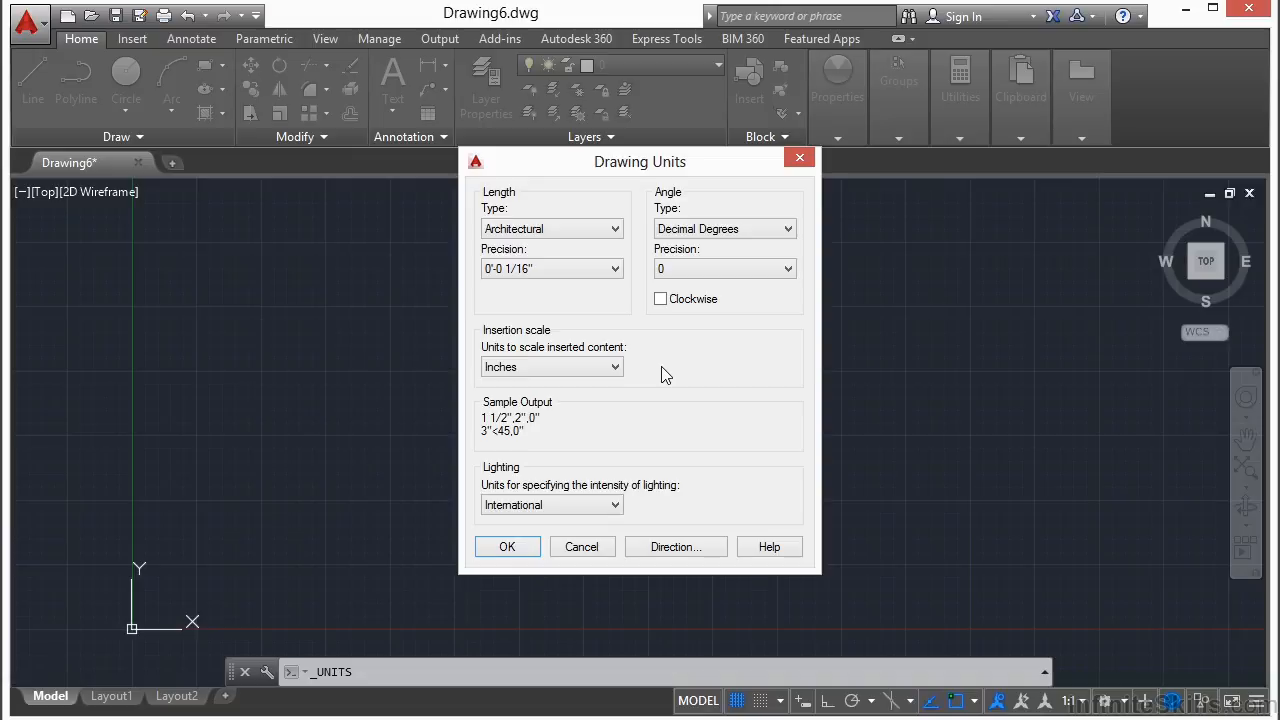
pyautogui.click(615, 367)
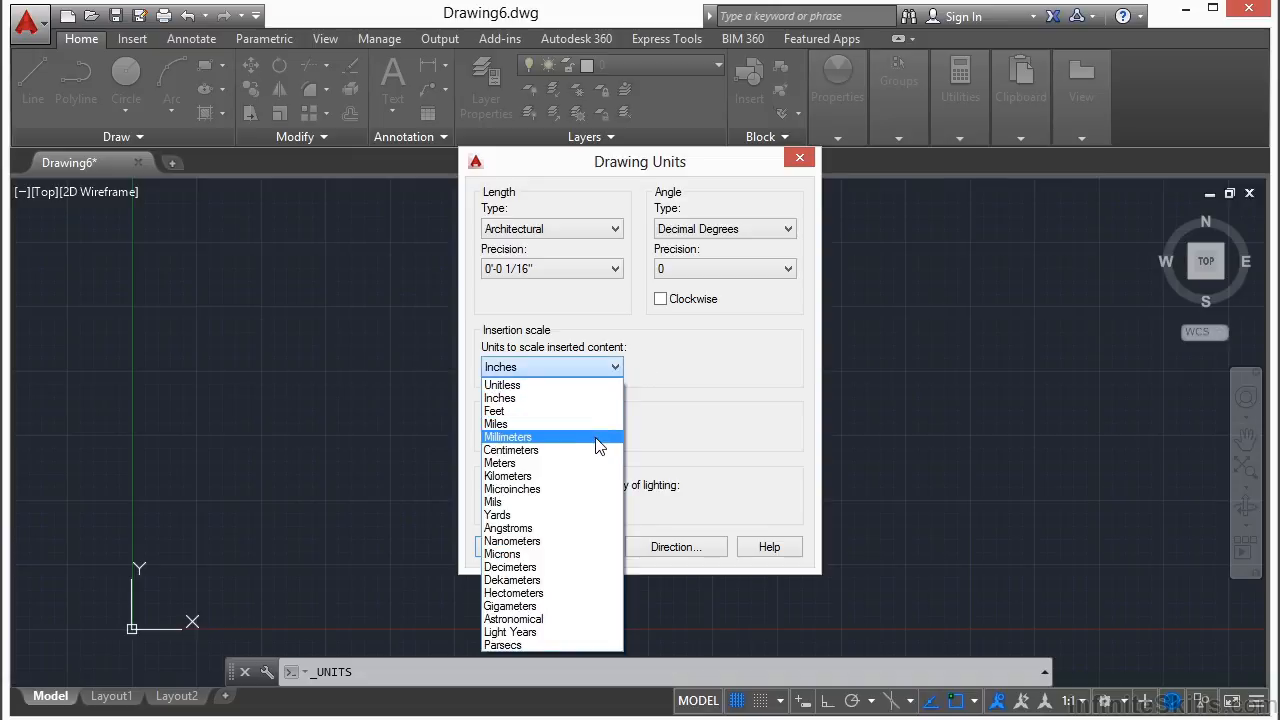
pyautogui.click(706, 365)
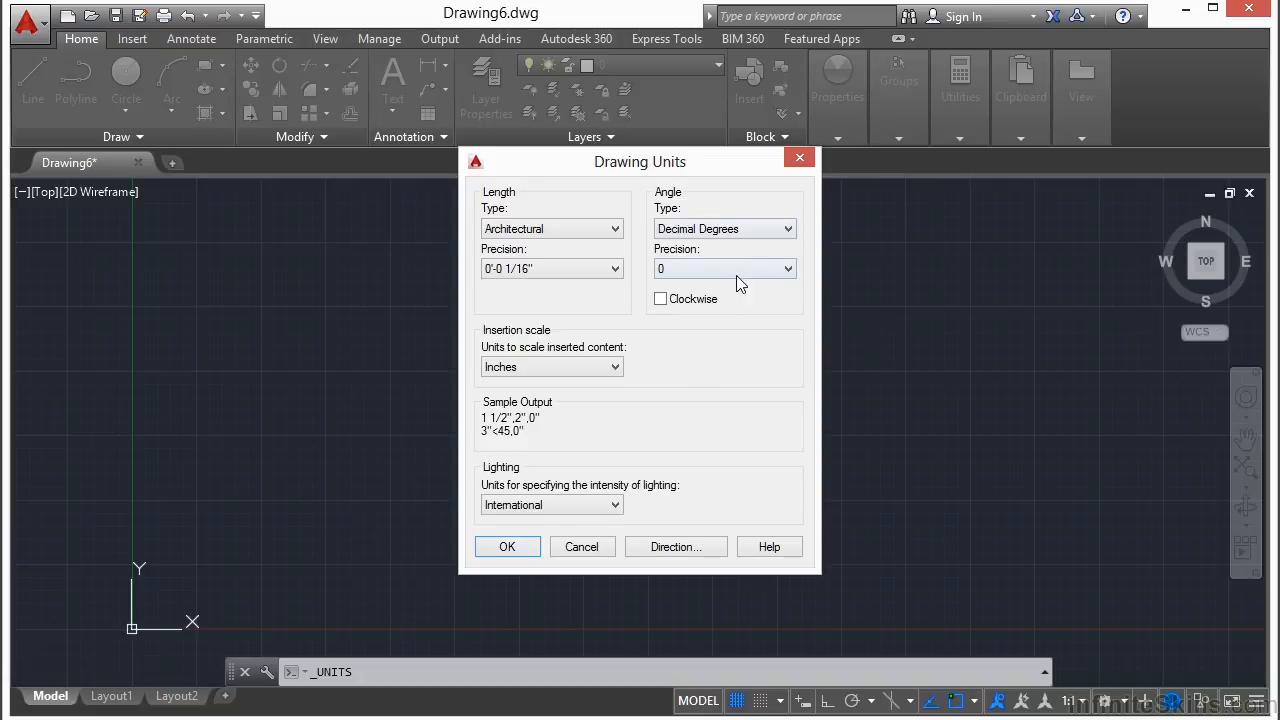
# Try the Deg/Min/Sec and Grads angle types in the drawing units, finishing with Surveyor's Units
pyautogui.click(788, 229)
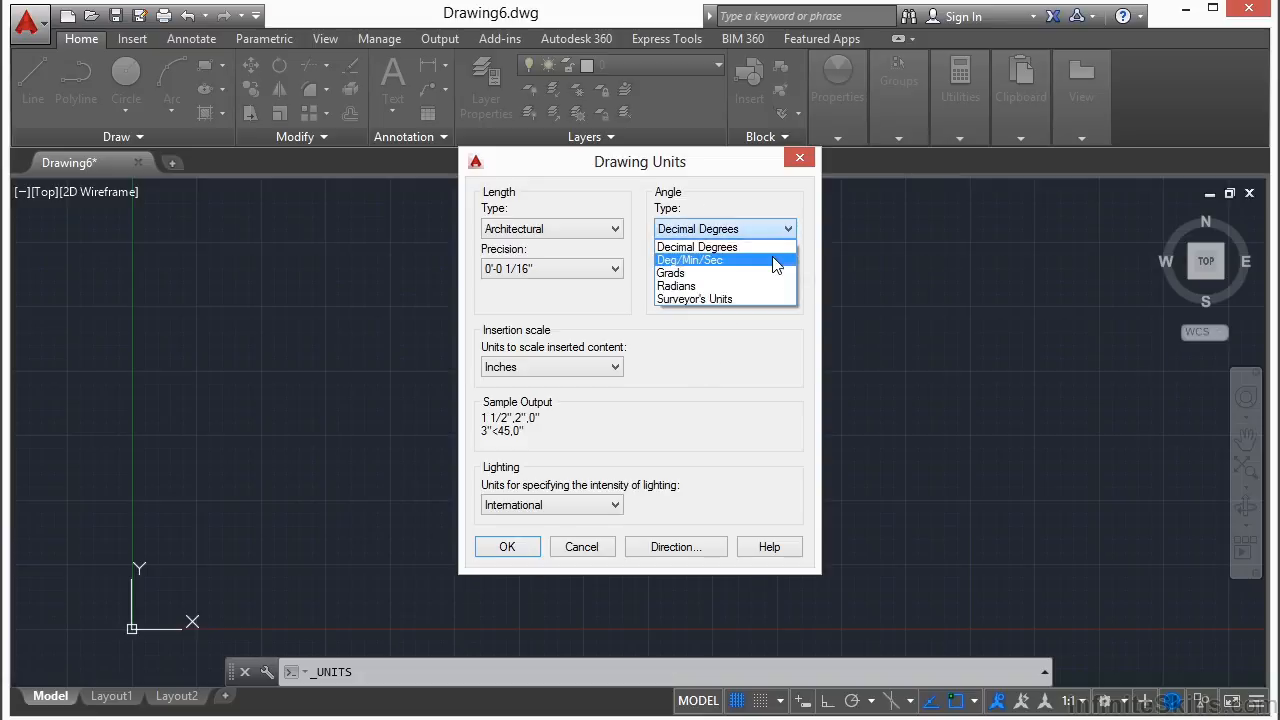
pyautogui.click(777, 256)
pyautogui.click(788, 230)
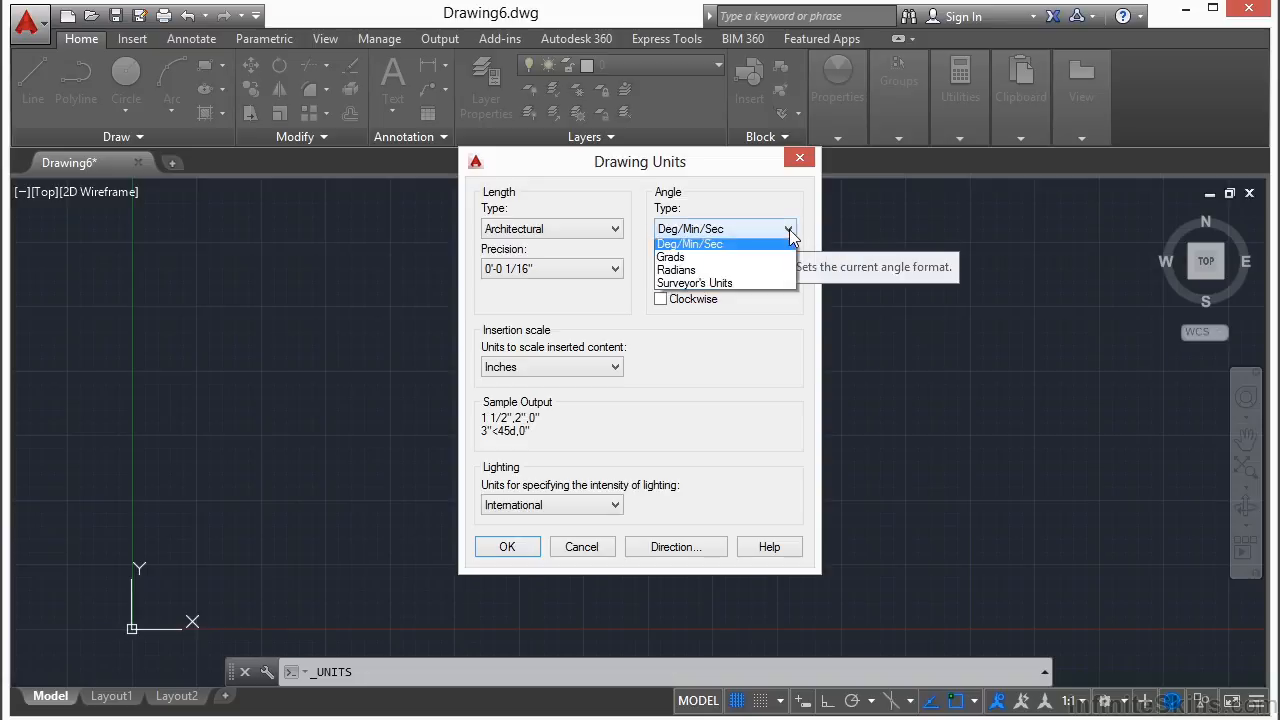
pyautogui.click(762, 272)
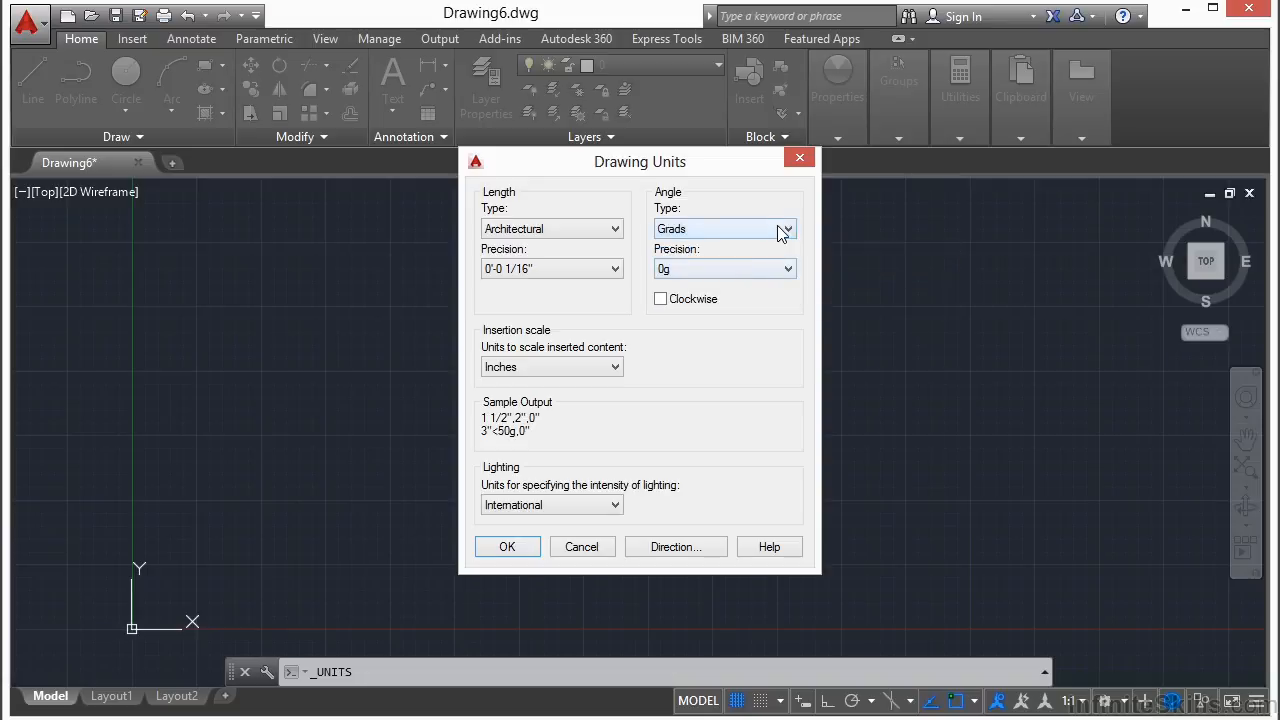
pyautogui.click(783, 231)
pyautogui.click(758, 299)
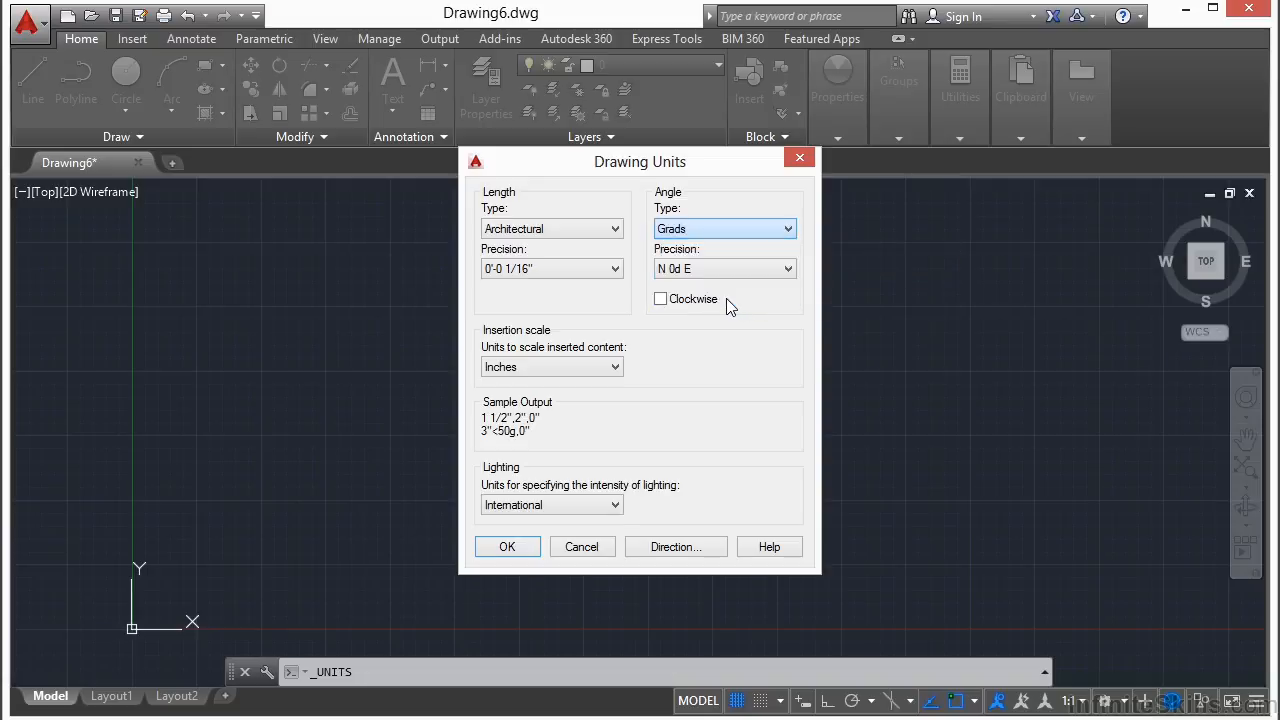
pyautogui.click(787, 230)
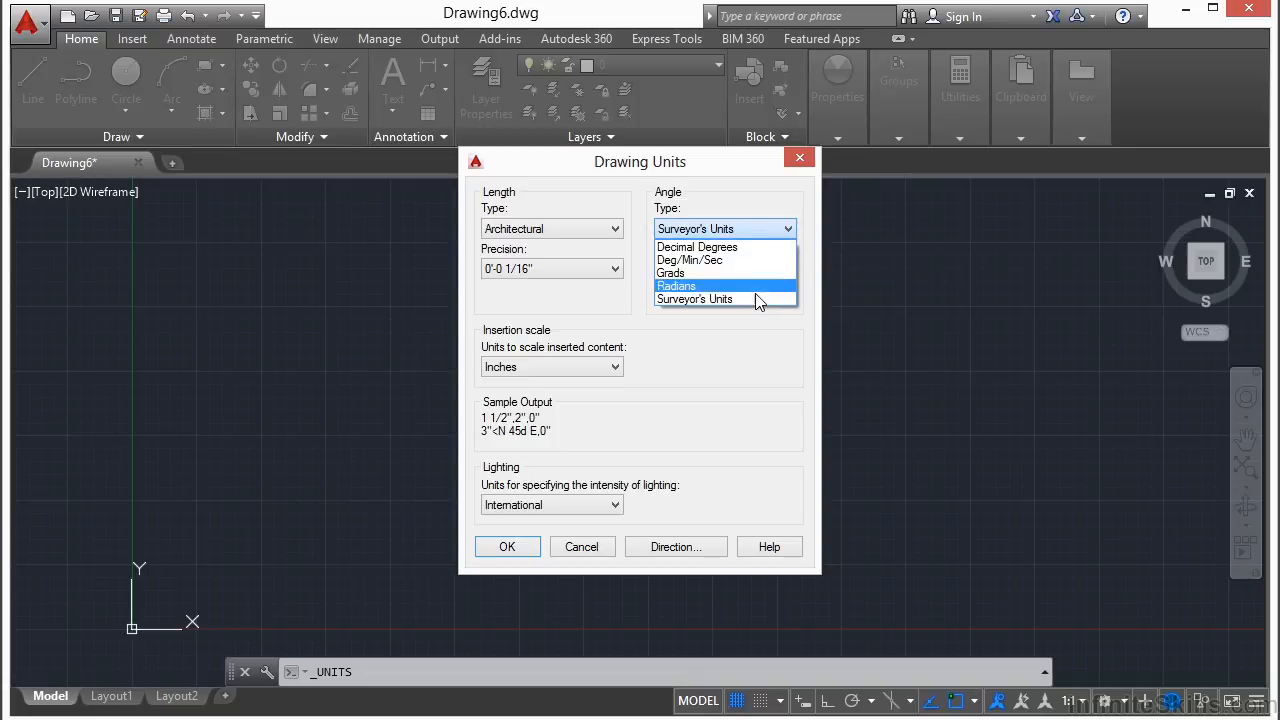
pyautogui.click(754, 260)
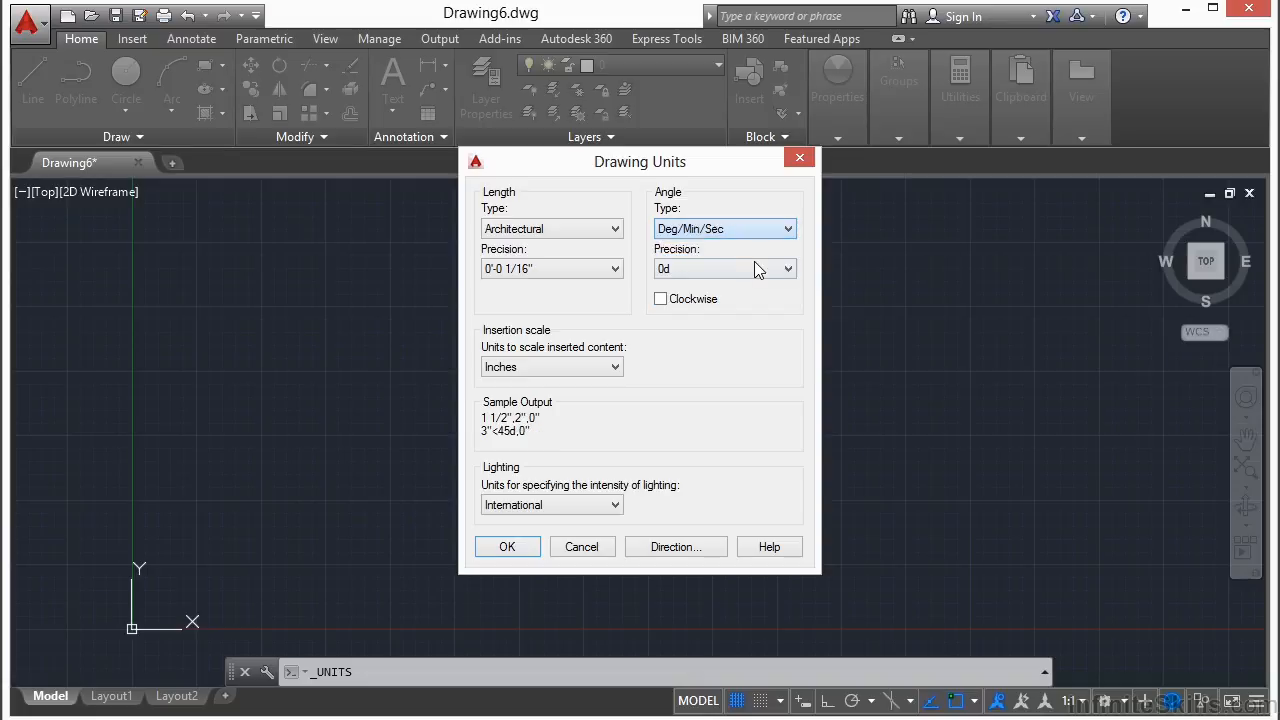
pyautogui.click(772, 233)
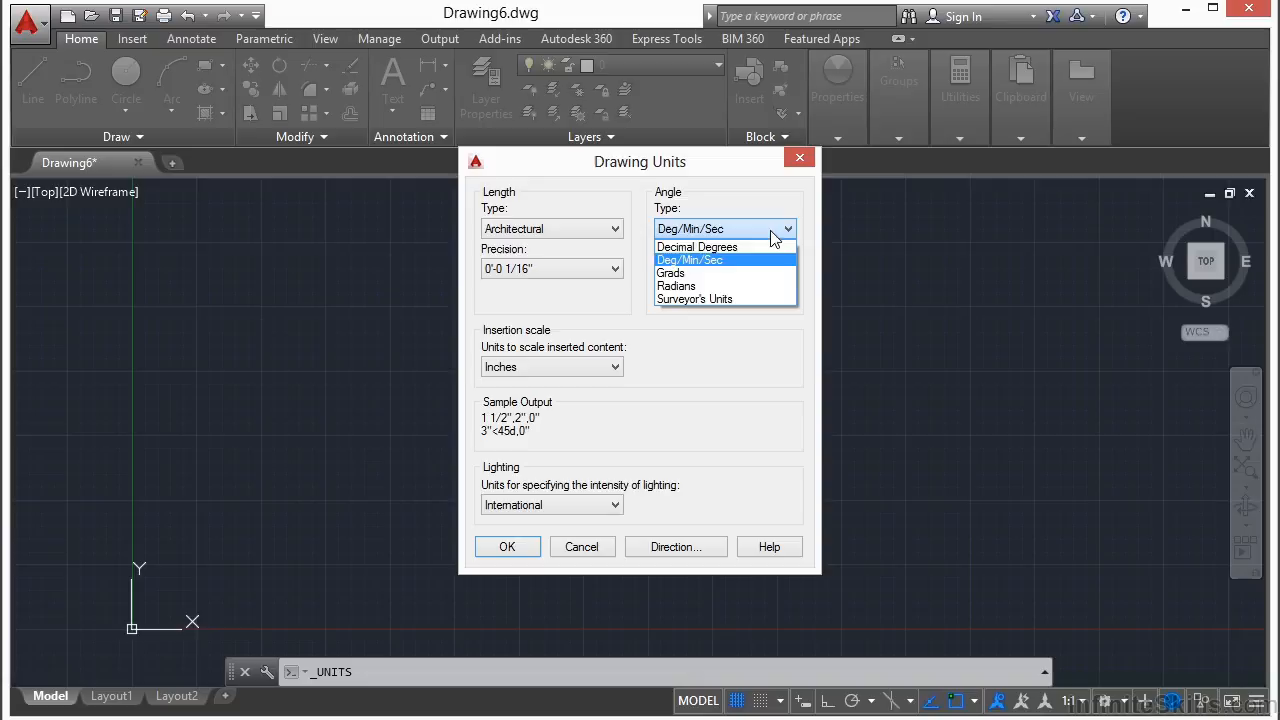
pyautogui.click(745, 298)
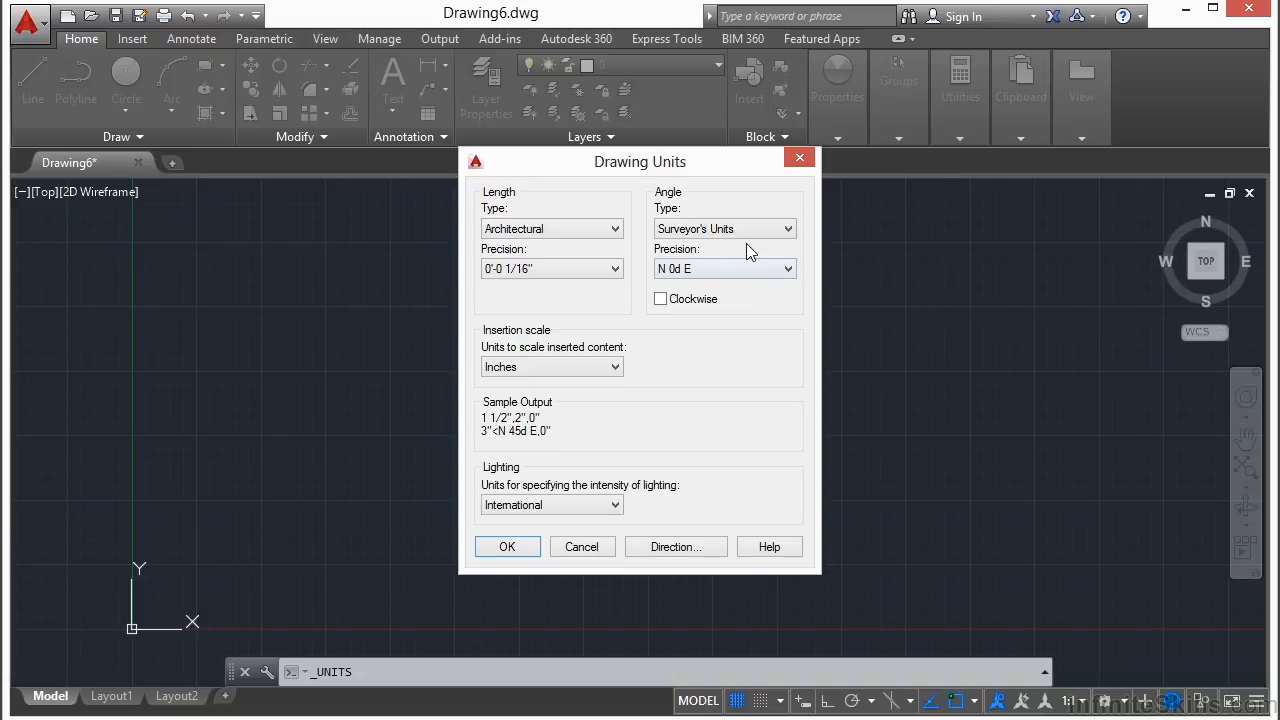
# Try the architectural length precision at 0'-0", then set it to 0'-0 1/256"
pyautogui.click(607, 271)
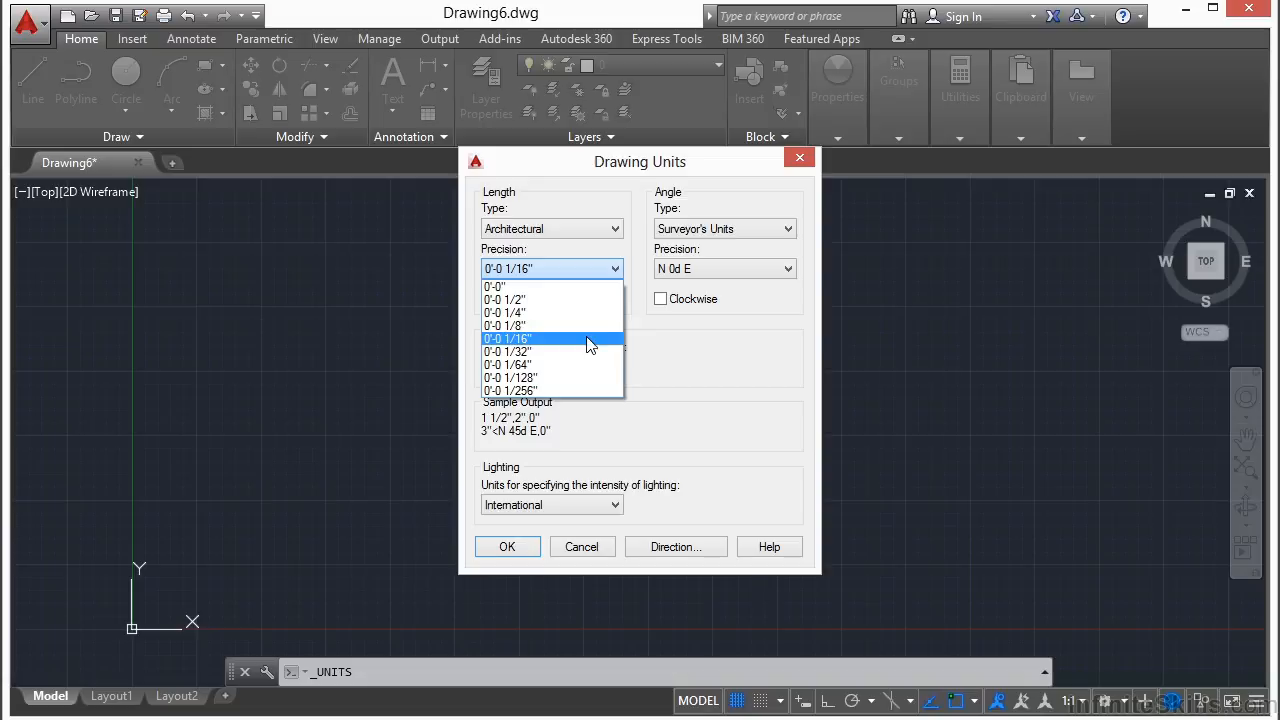
pyautogui.click(577, 287)
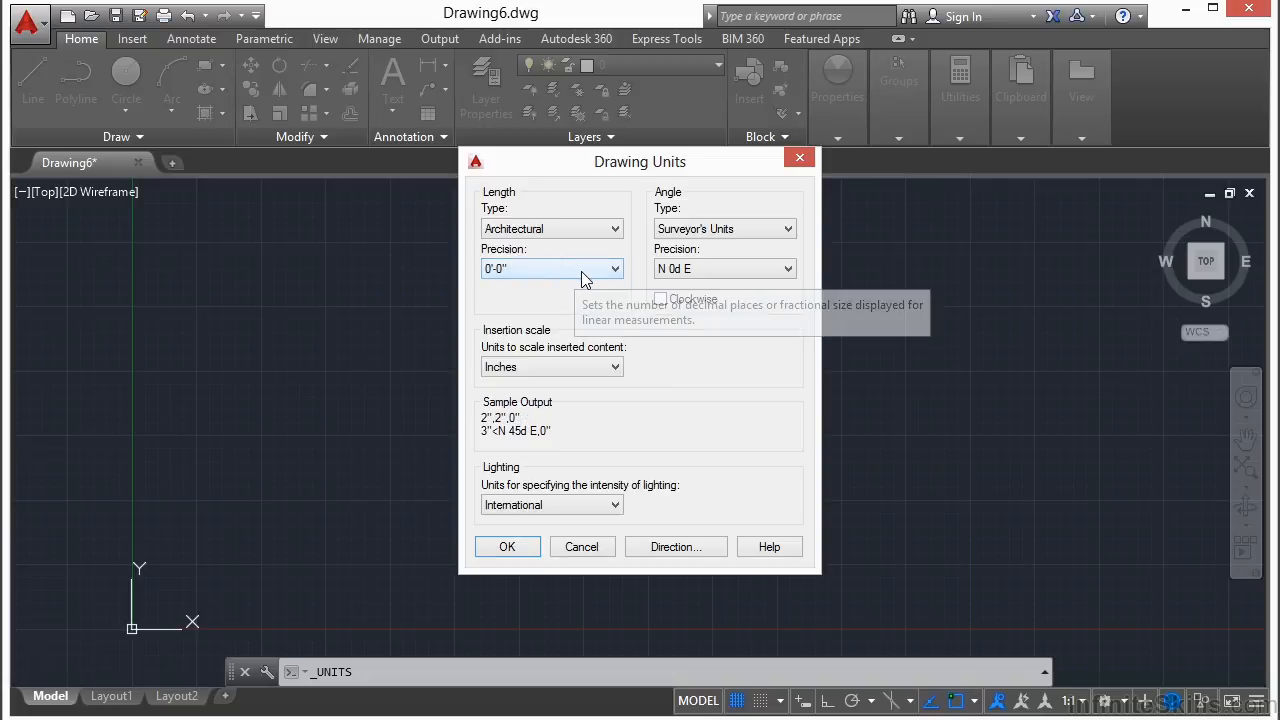
pyautogui.click(616, 271)
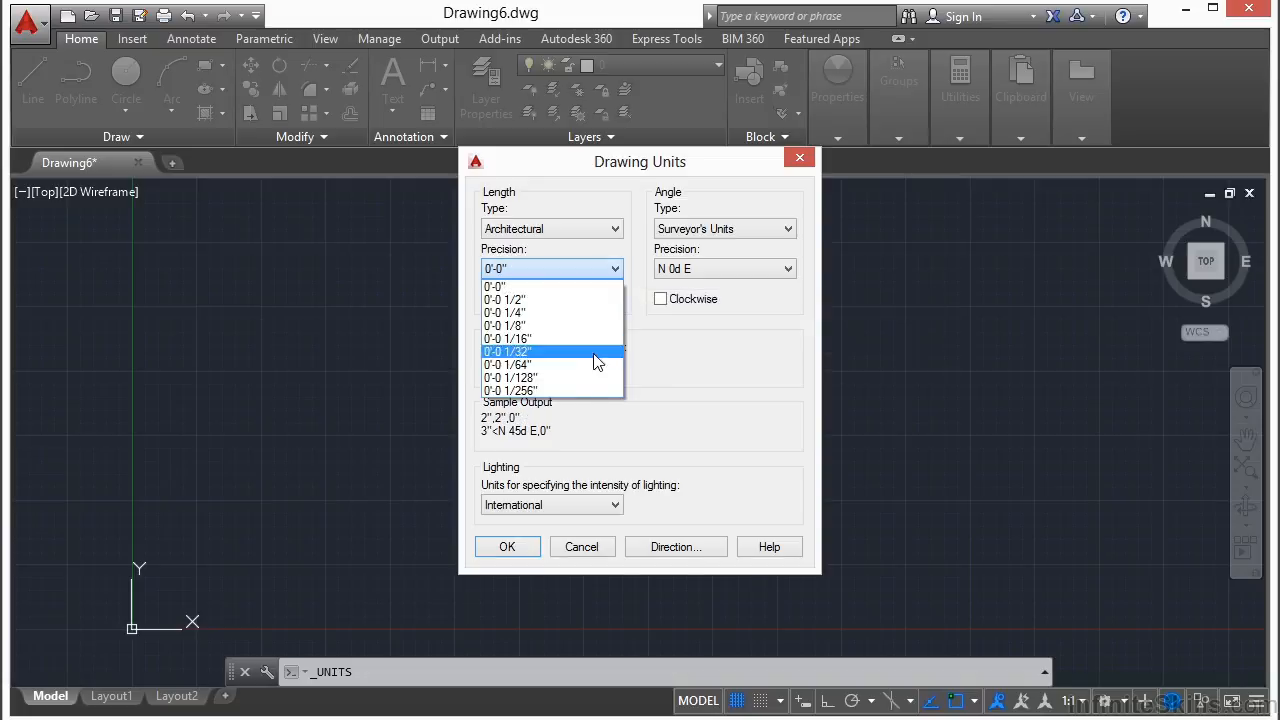
pyautogui.click(583, 392)
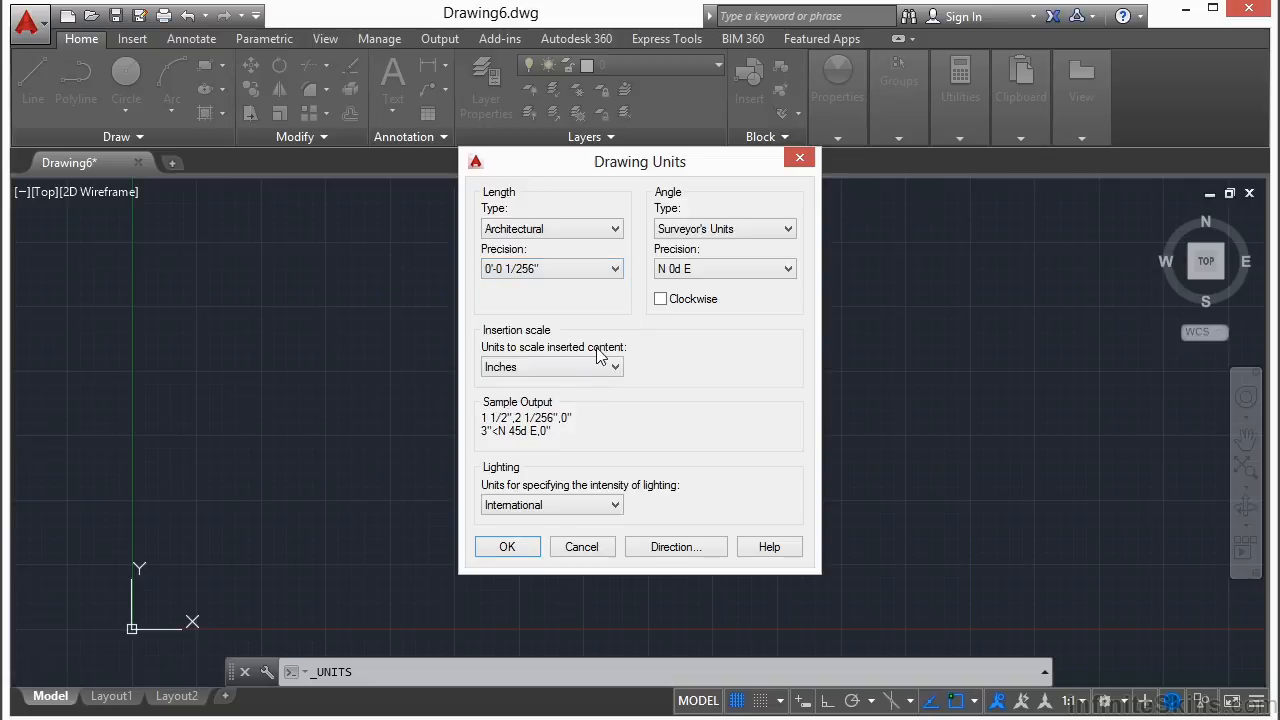
# Set the length type to Decimal with the precision at eight decimal places (0.00000000)
pyautogui.click(618, 232)
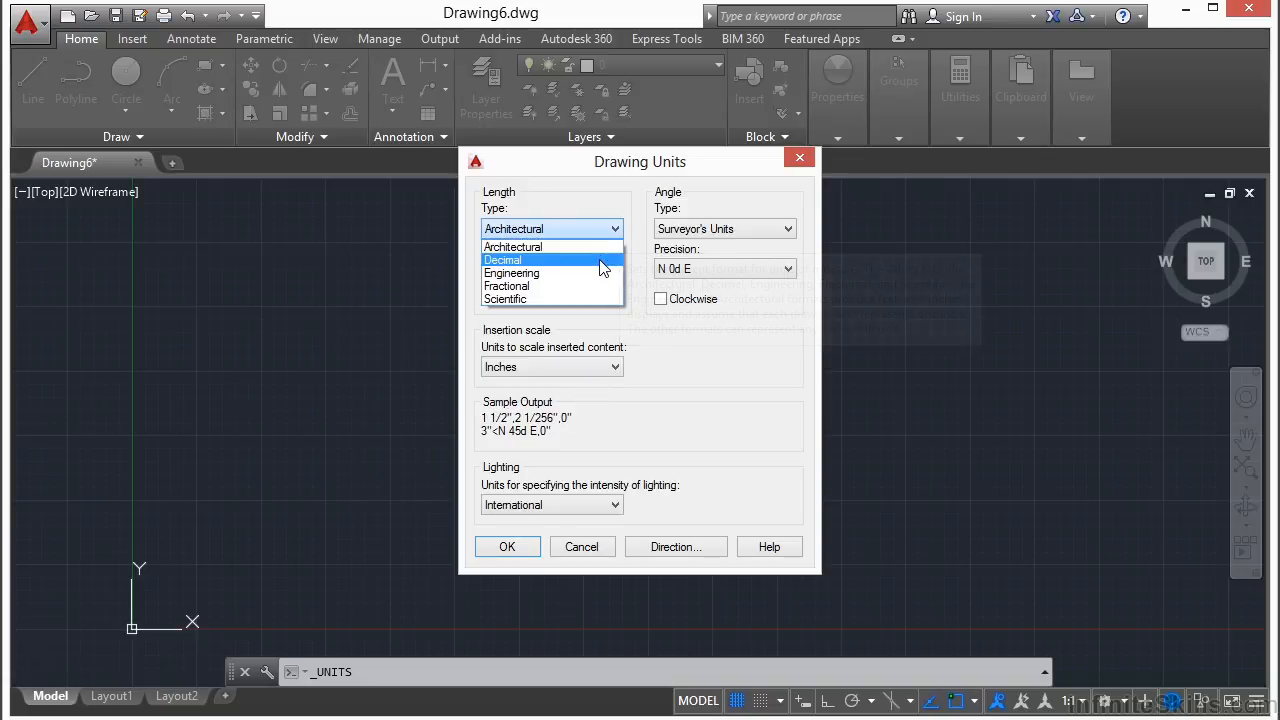
pyautogui.click(601, 261)
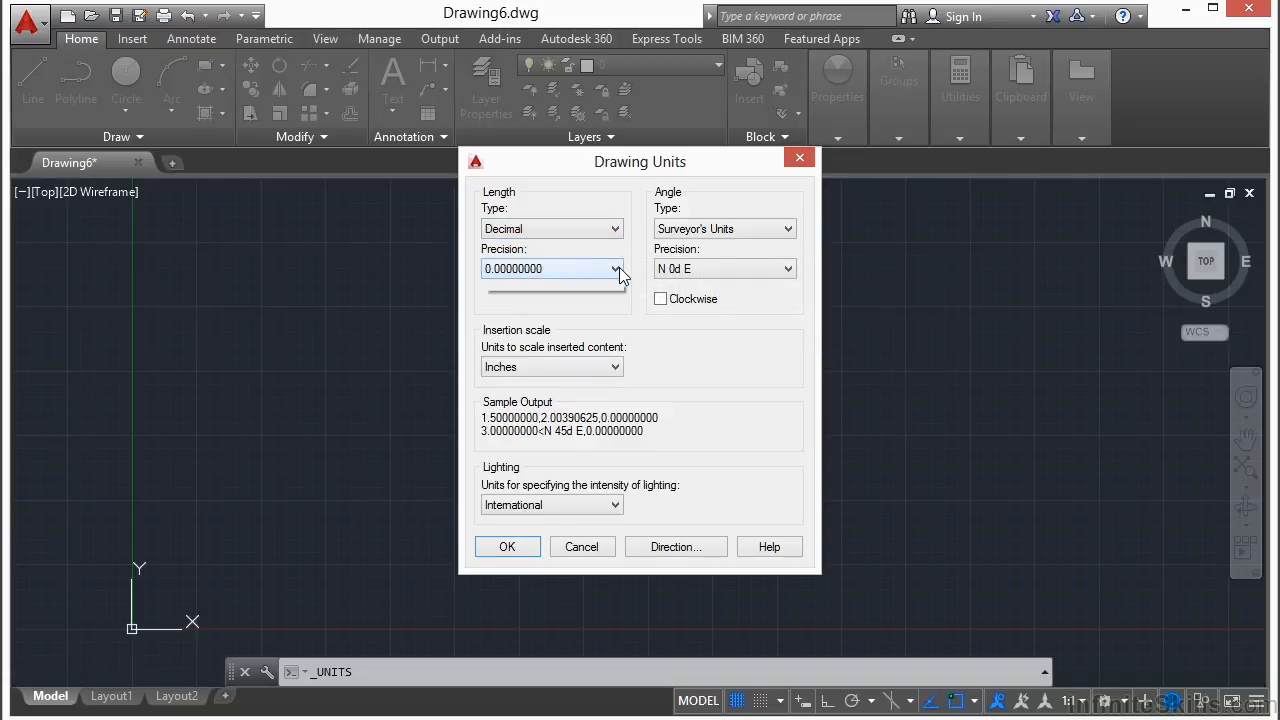
pyautogui.click(617, 268)
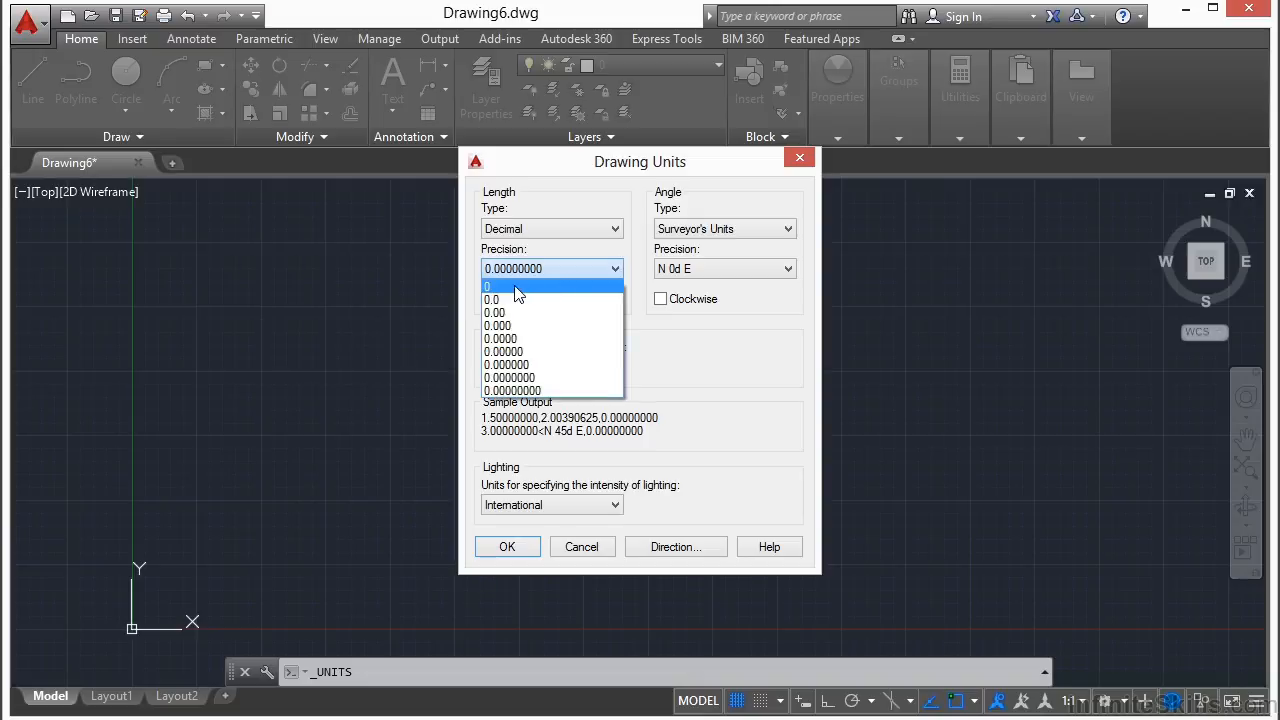
pyautogui.click(546, 392)
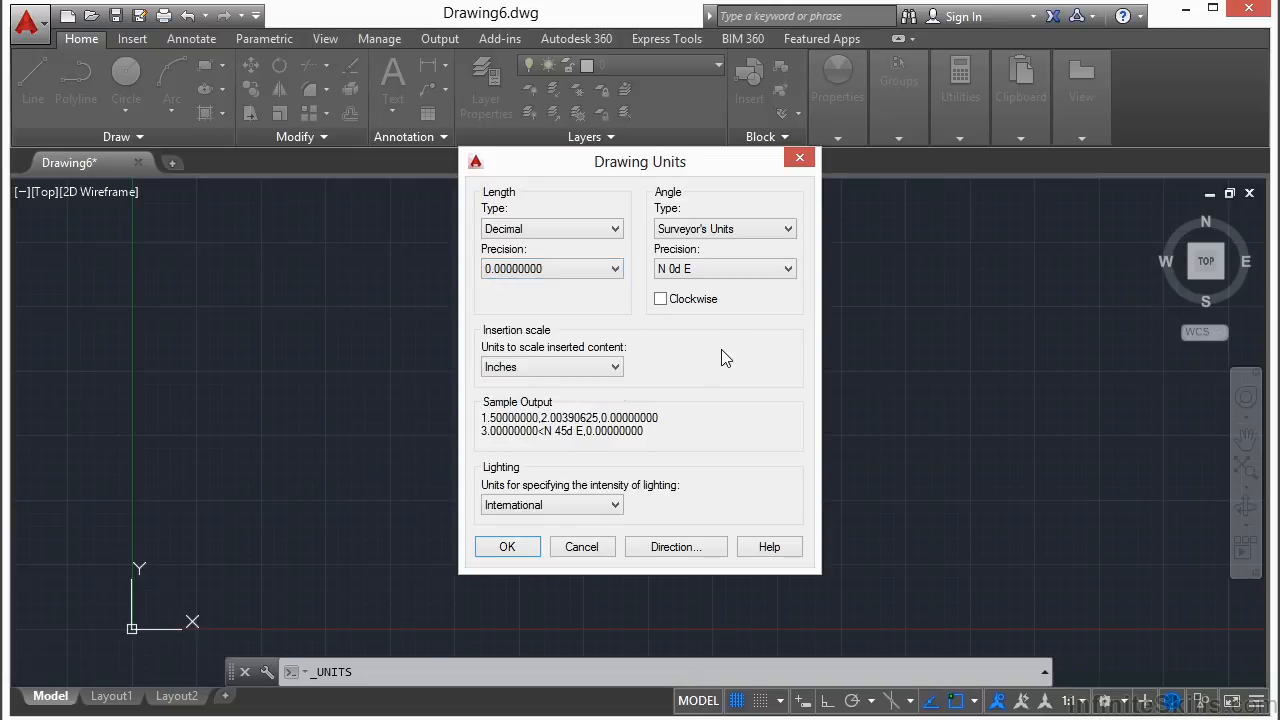
# Review the Surveyor's Units precision options, then set the angle type to Decimal Degrees with a precision of 0.000
pyautogui.click(775, 272)
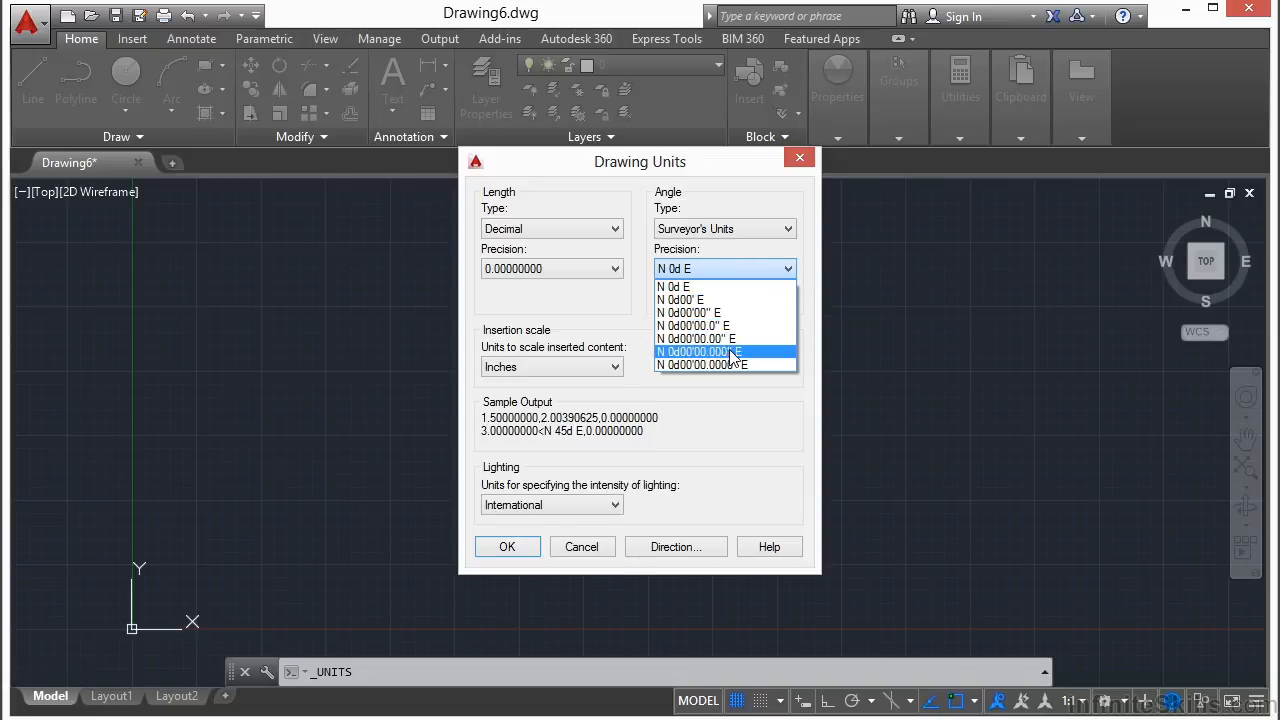
pyautogui.click(782, 230)
pyautogui.click(775, 235)
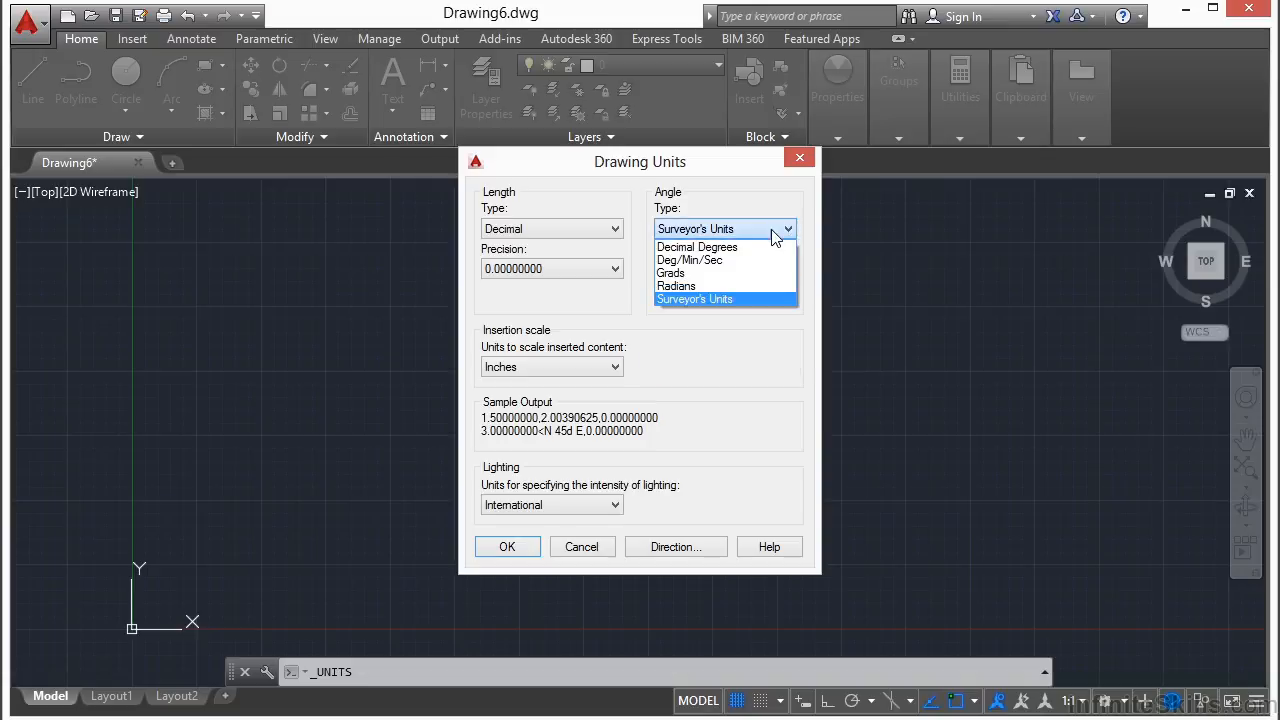
pyautogui.click(747, 247)
pyautogui.click(787, 274)
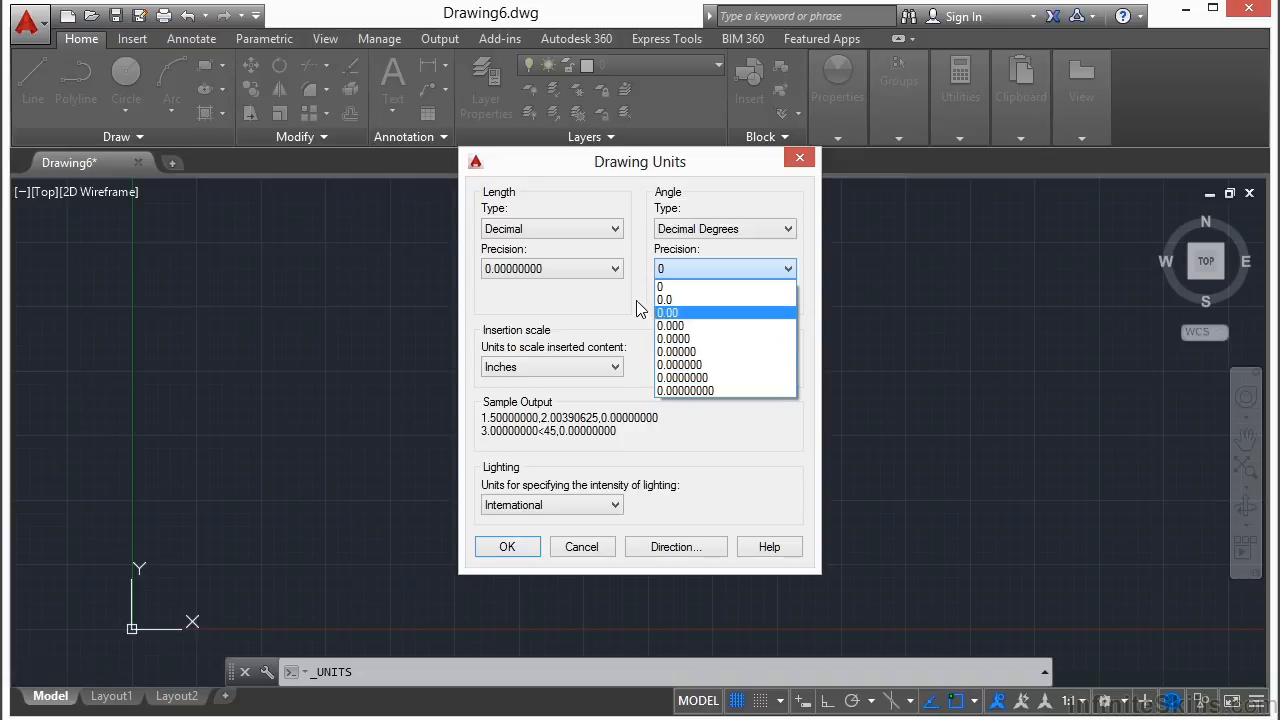
pyautogui.click(680, 326)
# Set both the length precision and the angle precision to two decimal places (0.00)
pyautogui.click(606, 272)
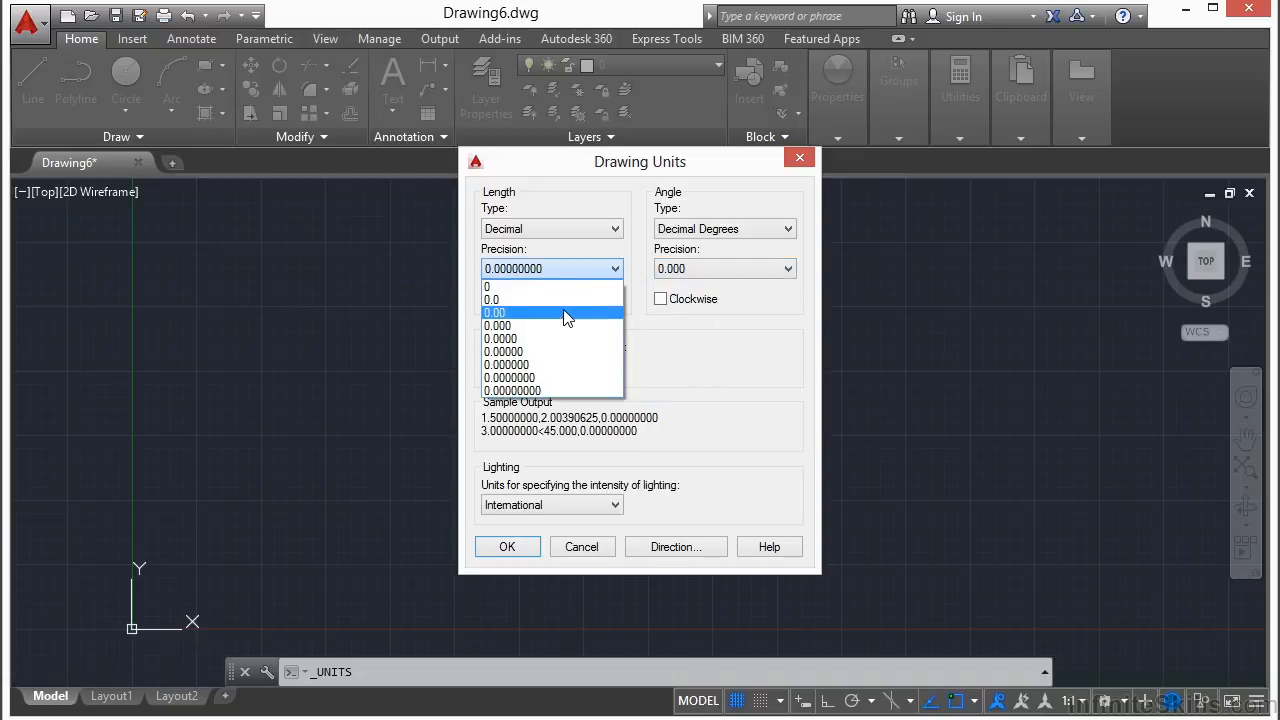
pyautogui.click(567, 313)
pyautogui.click(788, 269)
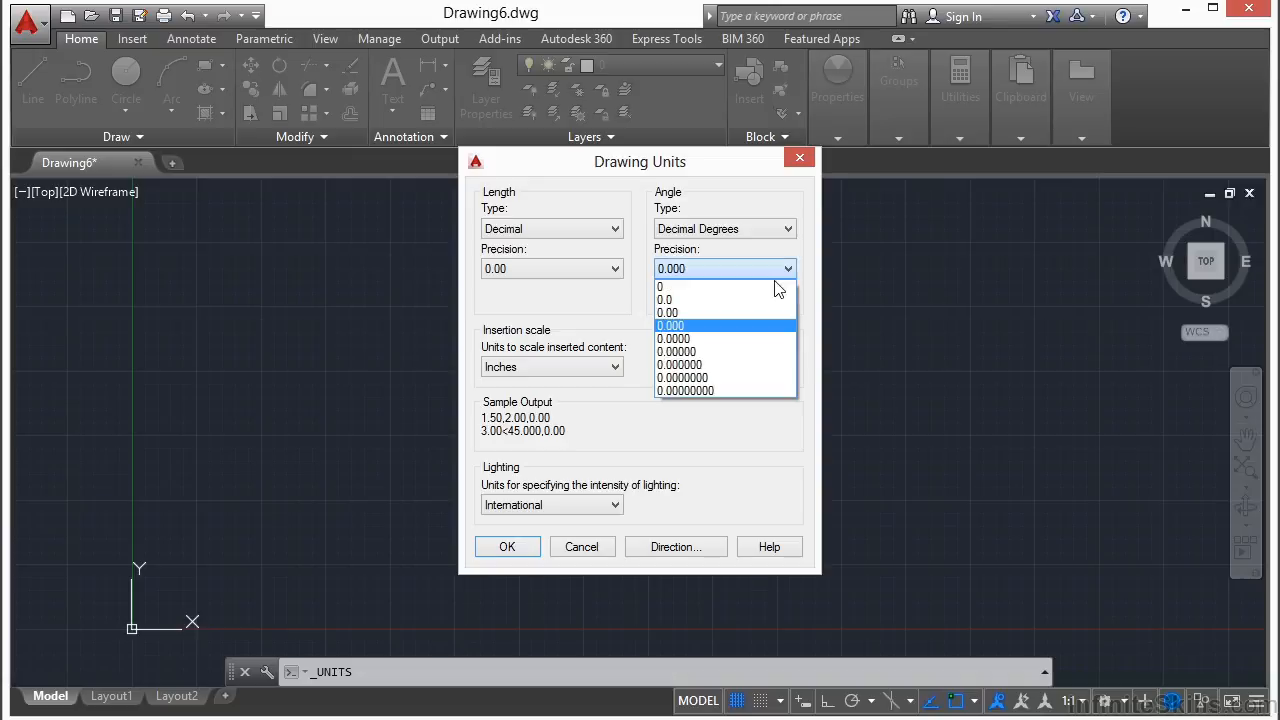
pyautogui.click(755, 311)
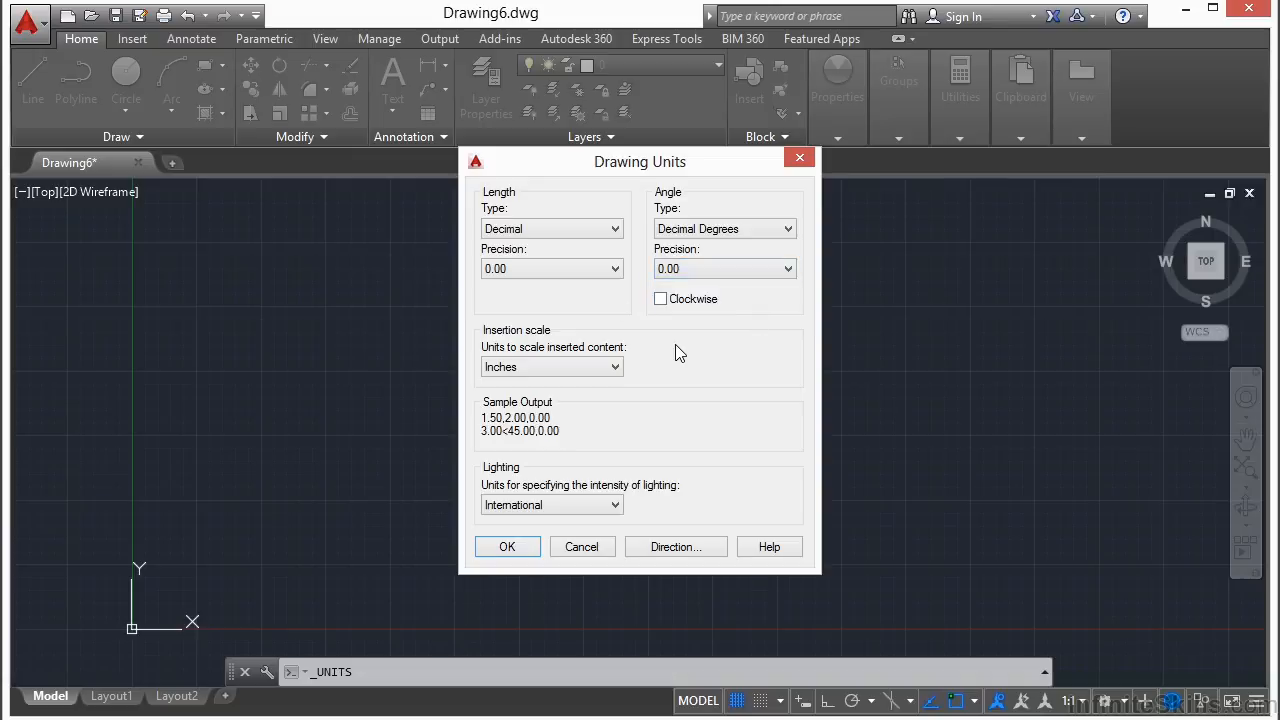